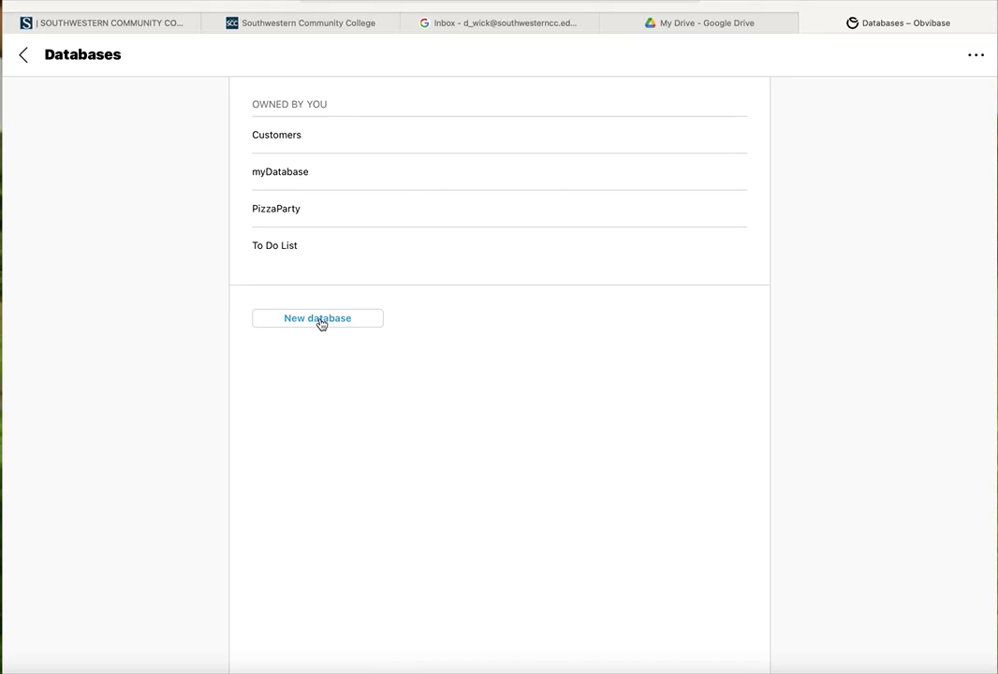
# Create a database named Shop whose first table is called StudioTourToDo, with records identified by the Name text column
pyautogui.click(319, 319)
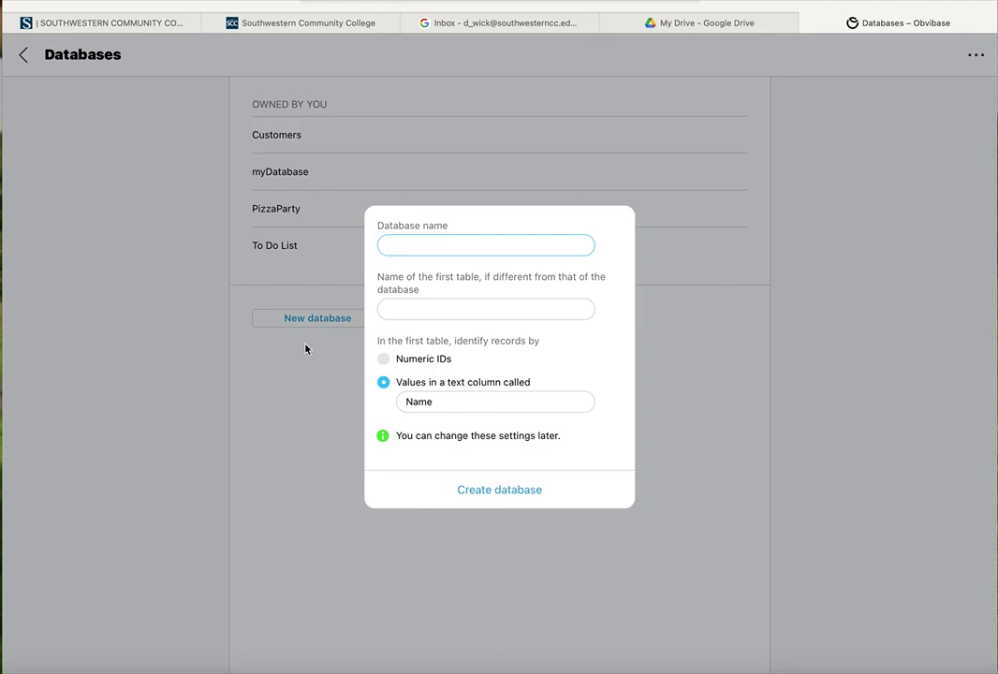
pyautogui.write('Shop')
pyautogui.click(418, 306)
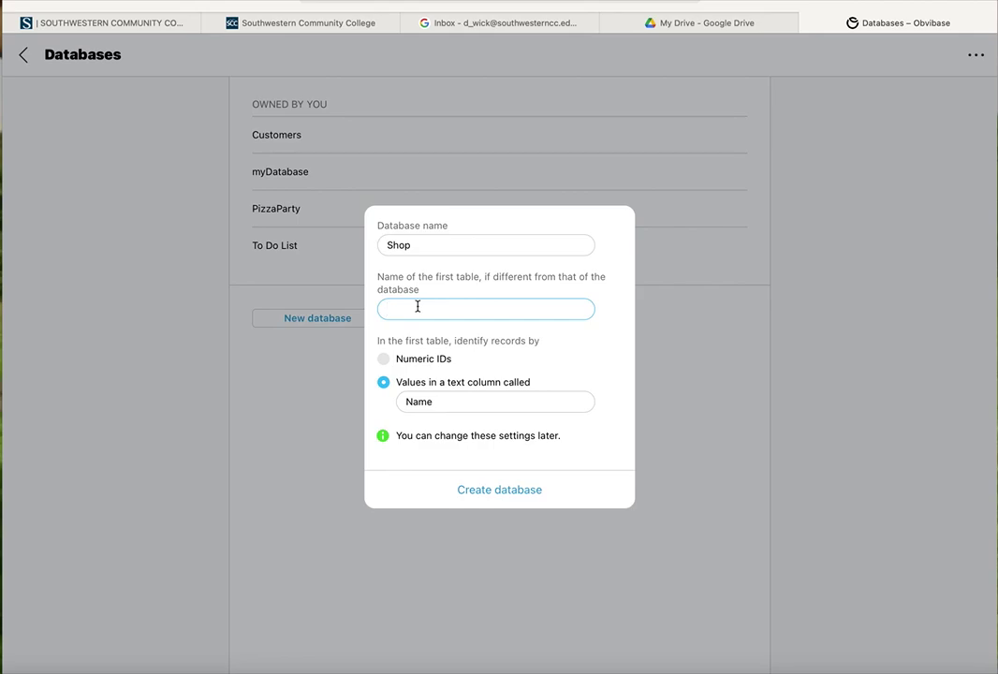
pyautogui.write('StudioTourToDo')
pyautogui.click(479, 495)
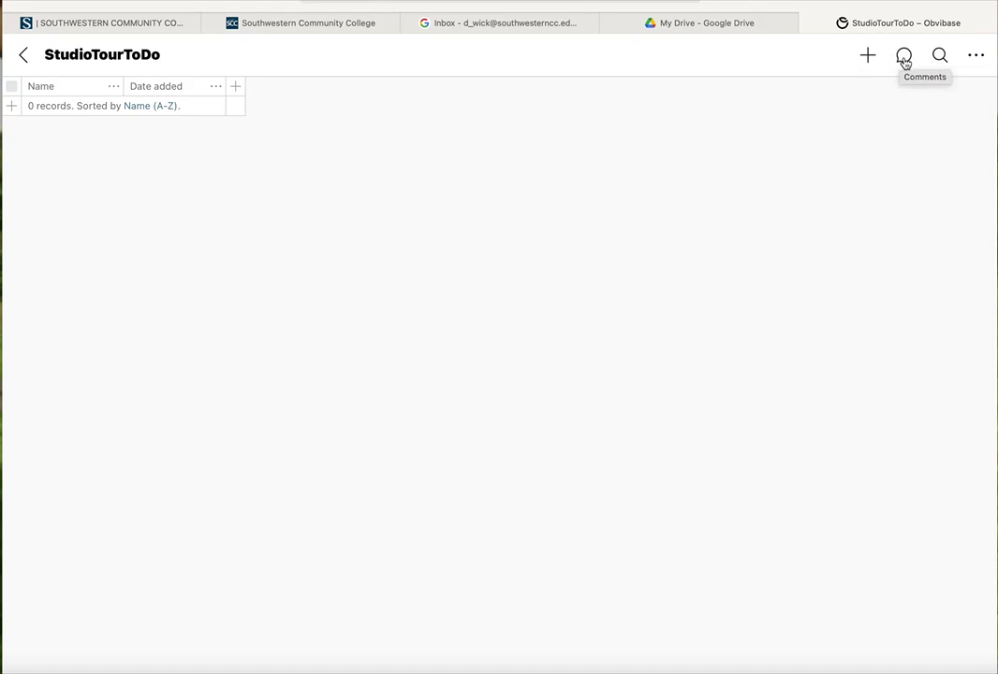
# Add a second table named Products to the Shop database, identifying records by the Name column
pyautogui.click(976, 58)
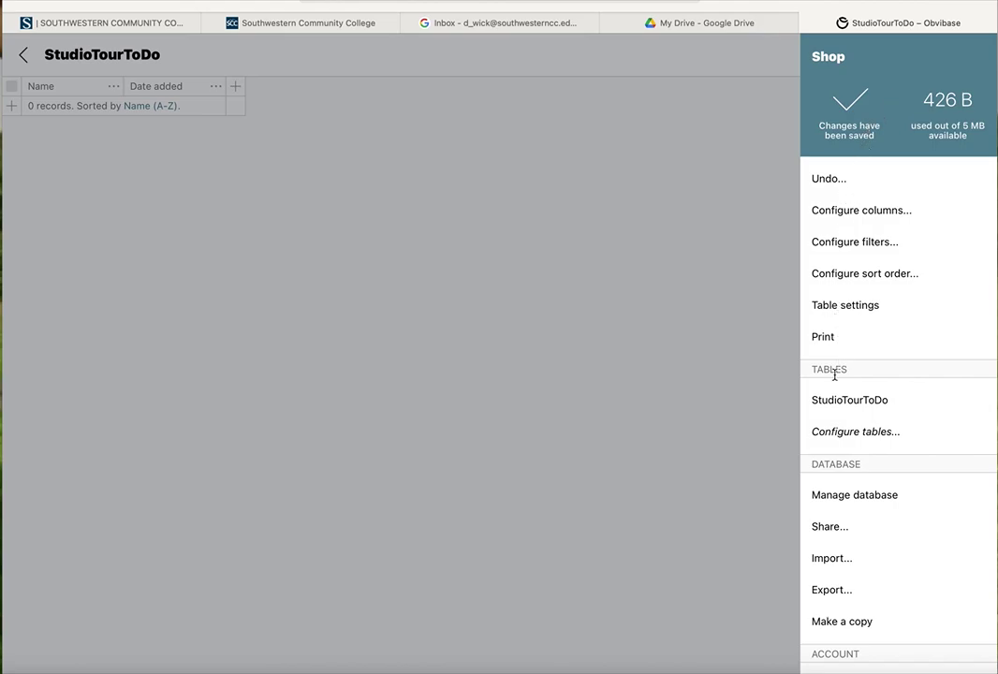
pyautogui.click(838, 435)
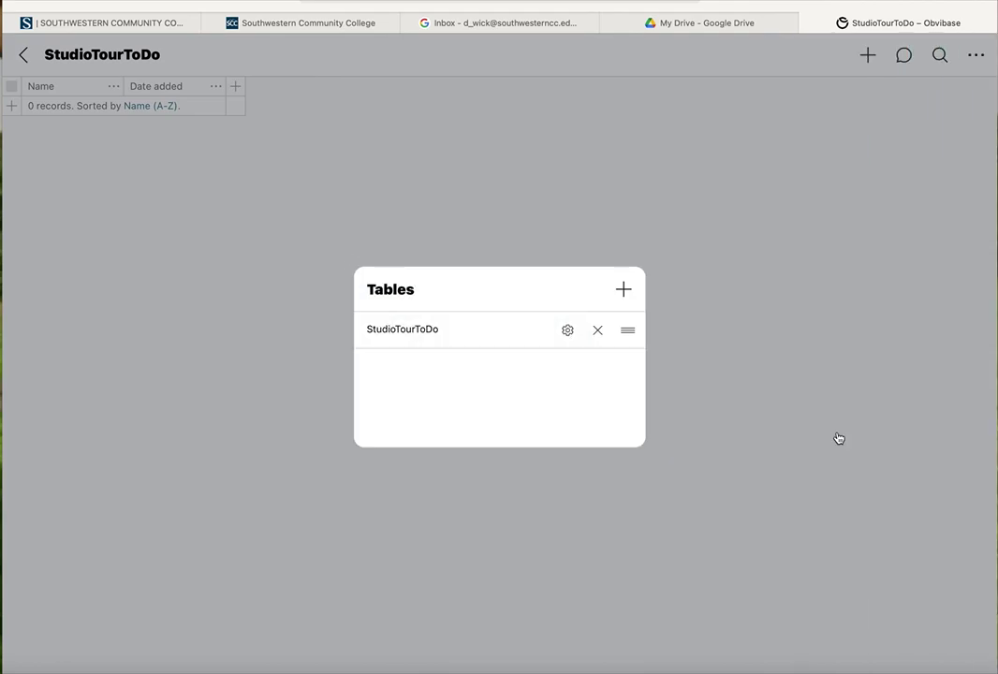
pyautogui.click(623, 289)
pyautogui.write('Products')
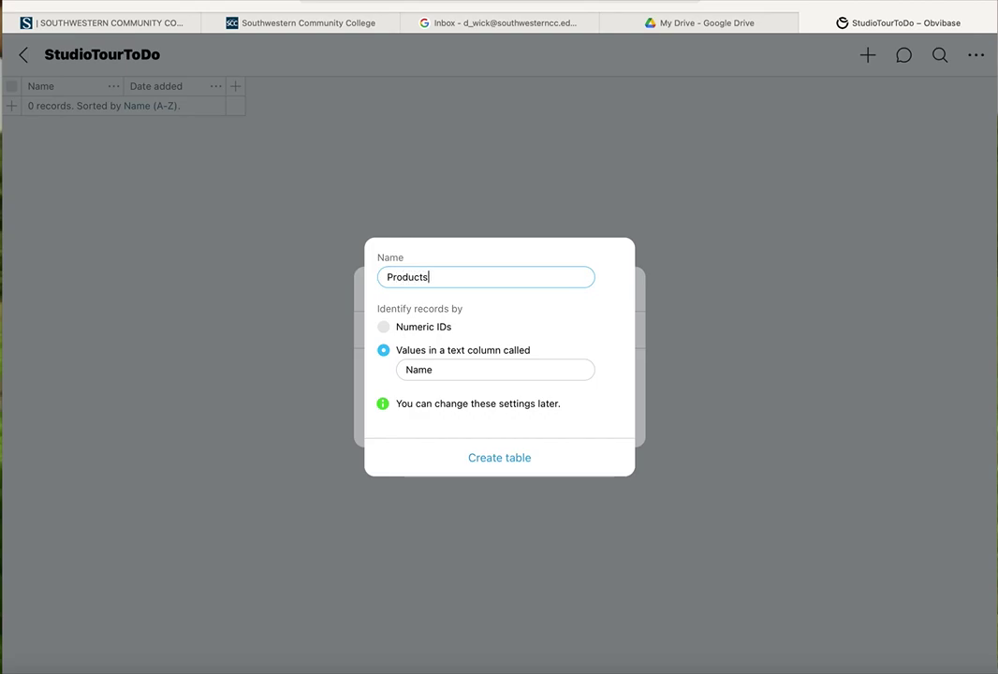
pyautogui.click(507, 461)
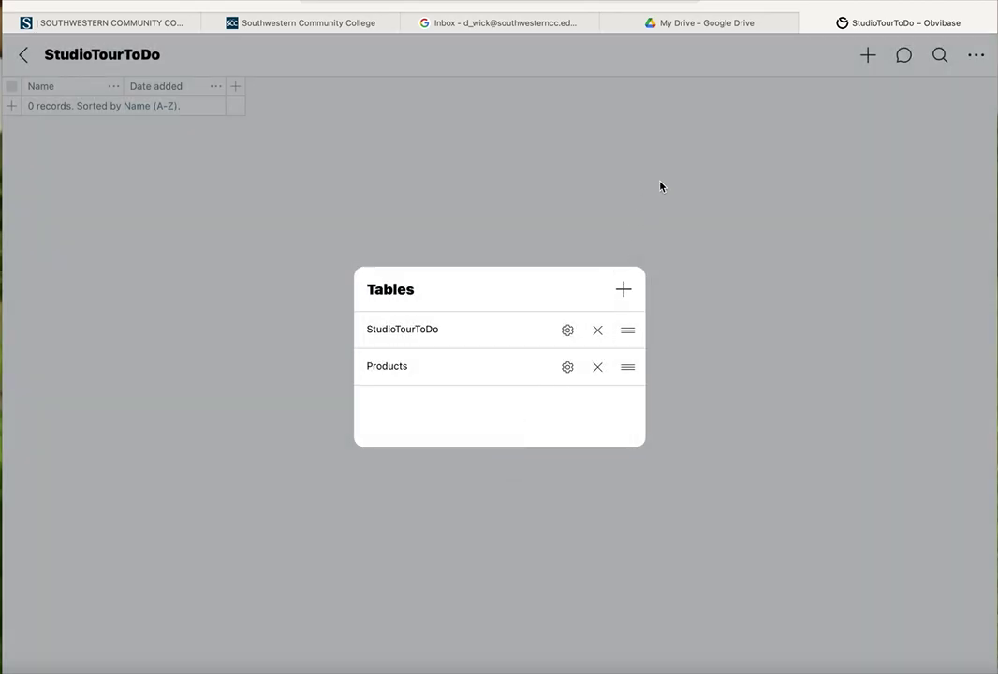
pyautogui.click(612, 220)
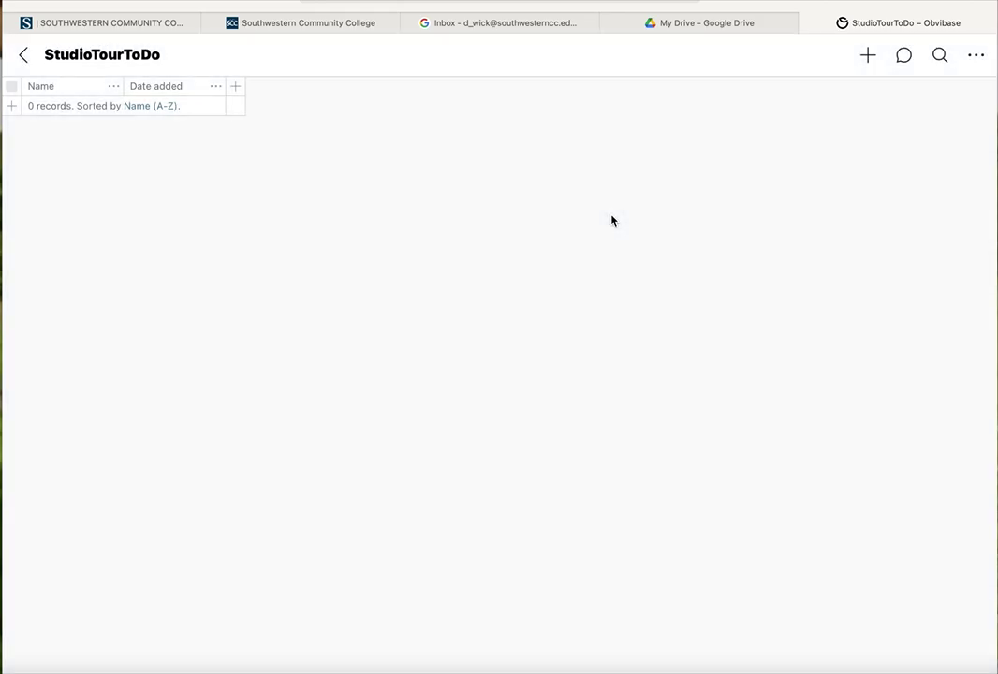
# View the empty Products table and return to the StudioTourToDo table
pyautogui.click(975, 56)
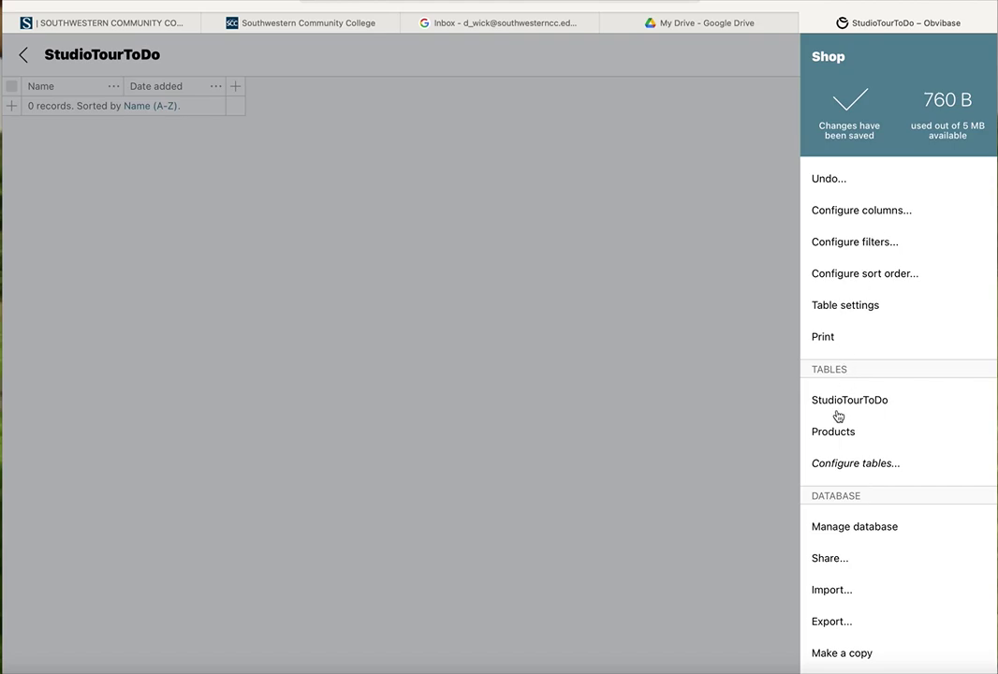
pyautogui.click(835, 433)
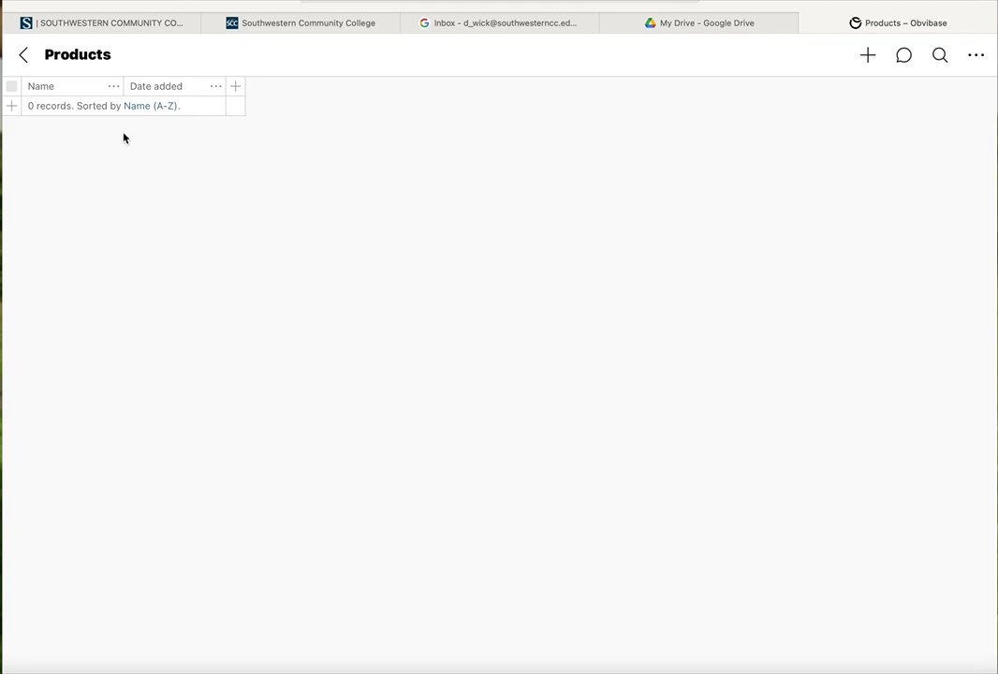
pyautogui.click(976, 56)
pyautogui.click(838, 401)
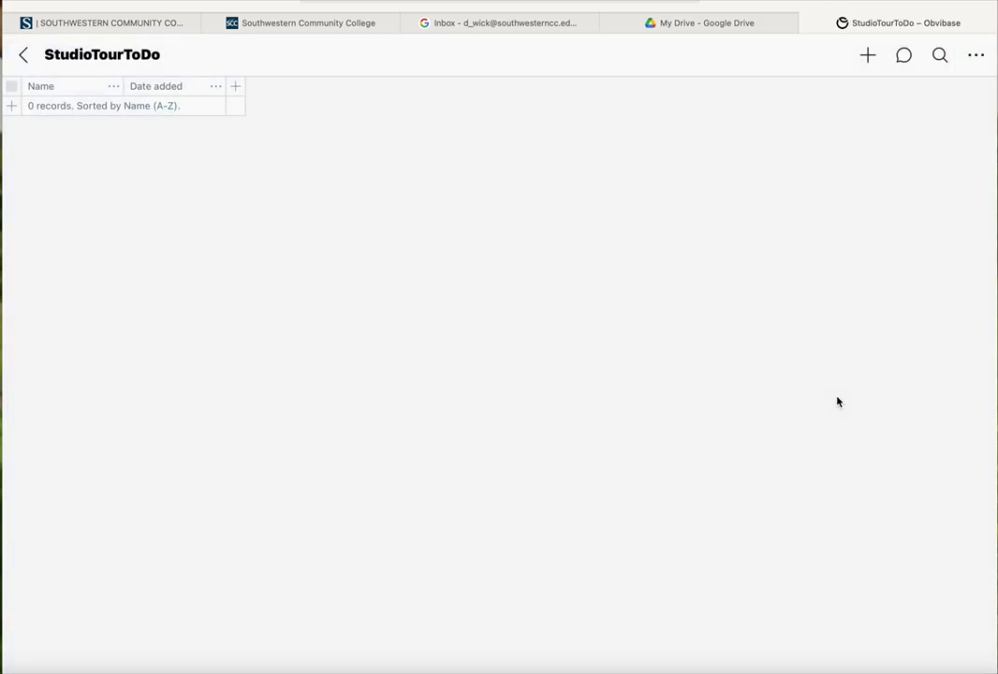
# View the Shop database's management settings and go back to the StudioTourToDo table
pyautogui.click(976, 56)
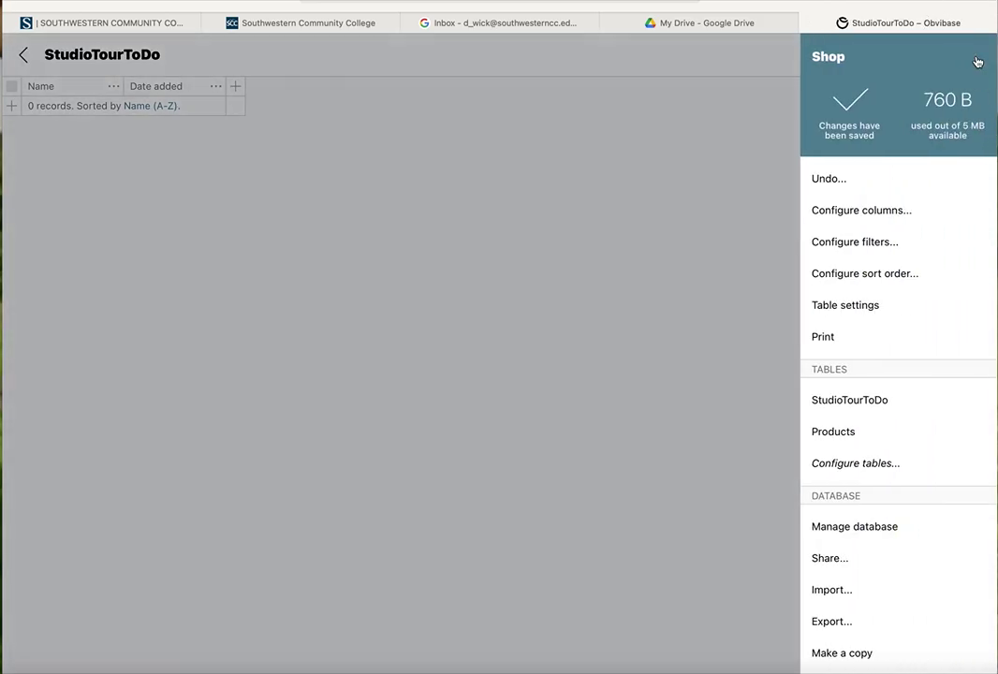
pyautogui.click(854, 527)
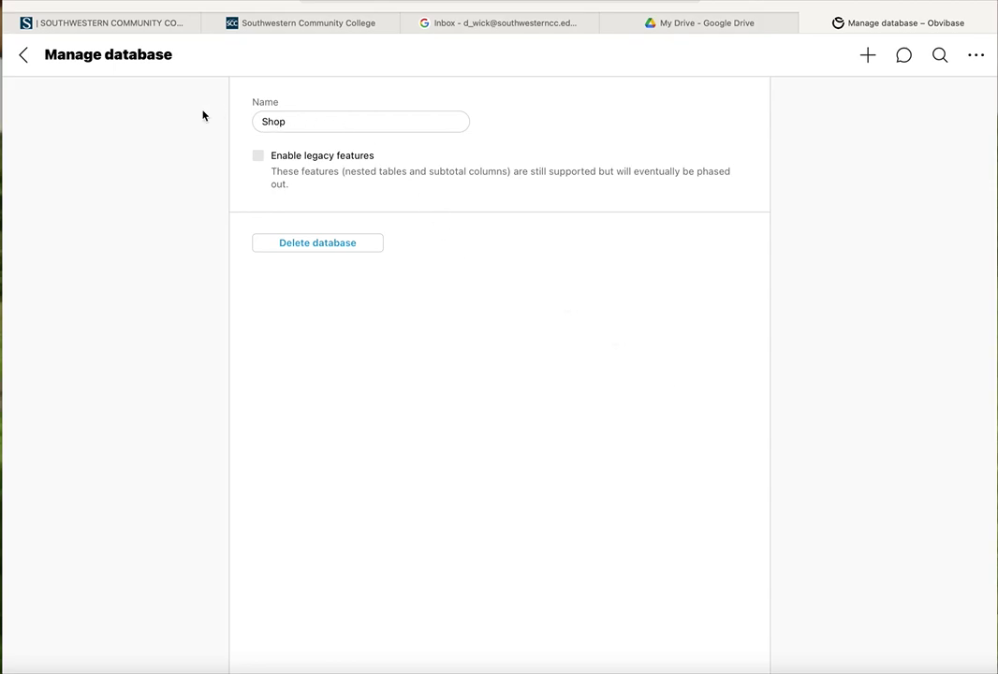
pyautogui.click(24, 58)
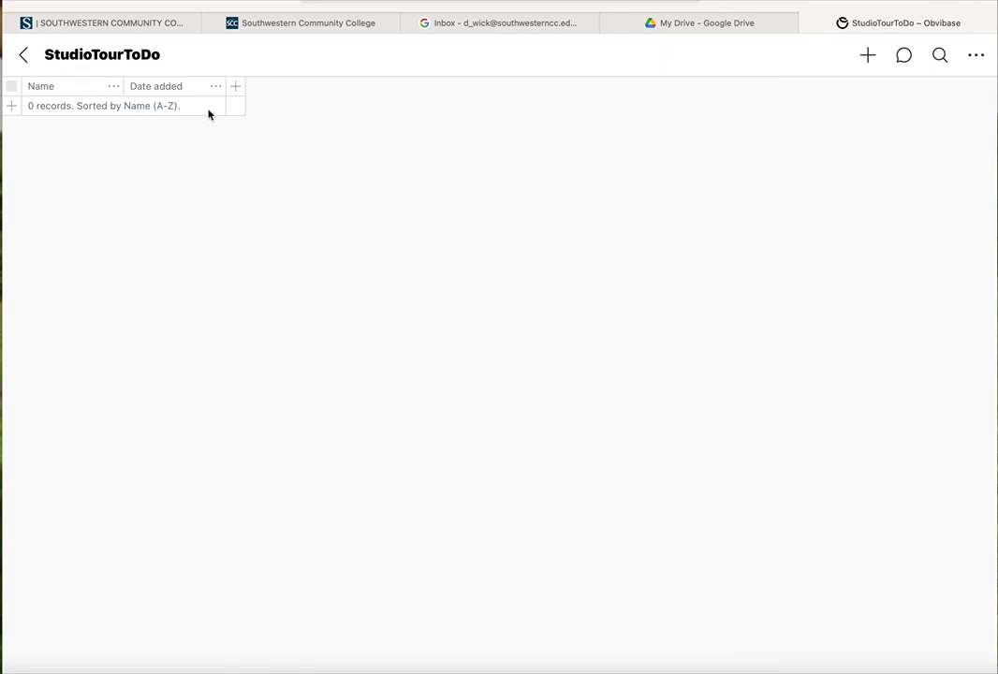
# Open Products and StudioTourToDo in turn from the table configuration list, and check the table settings of StudioTourToDo
pyautogui.click(976, 56)
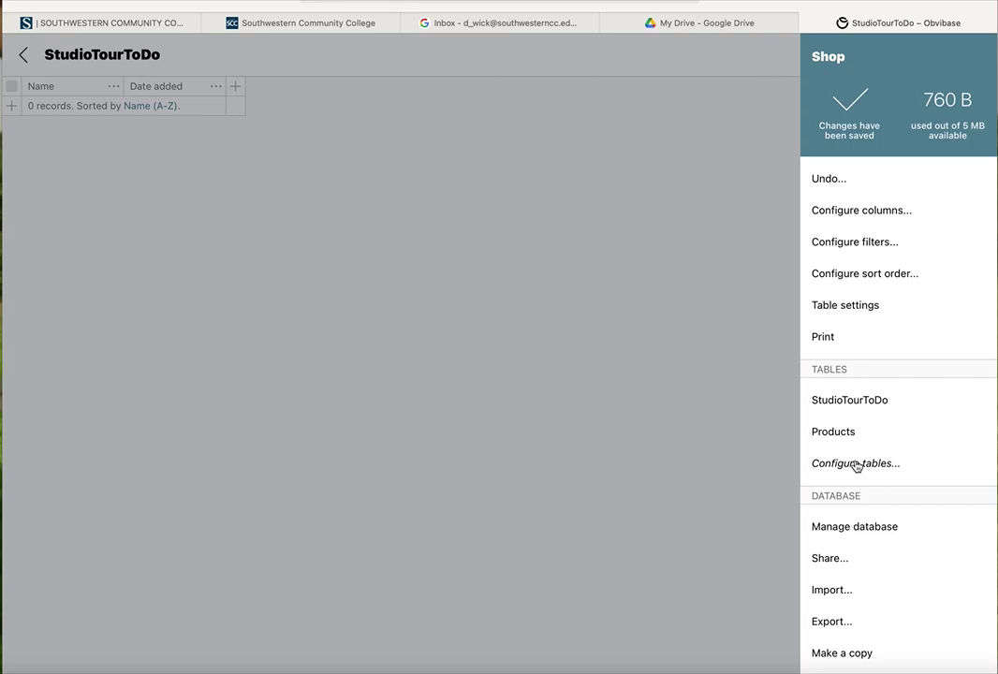
pyautogui.click(857, 465)
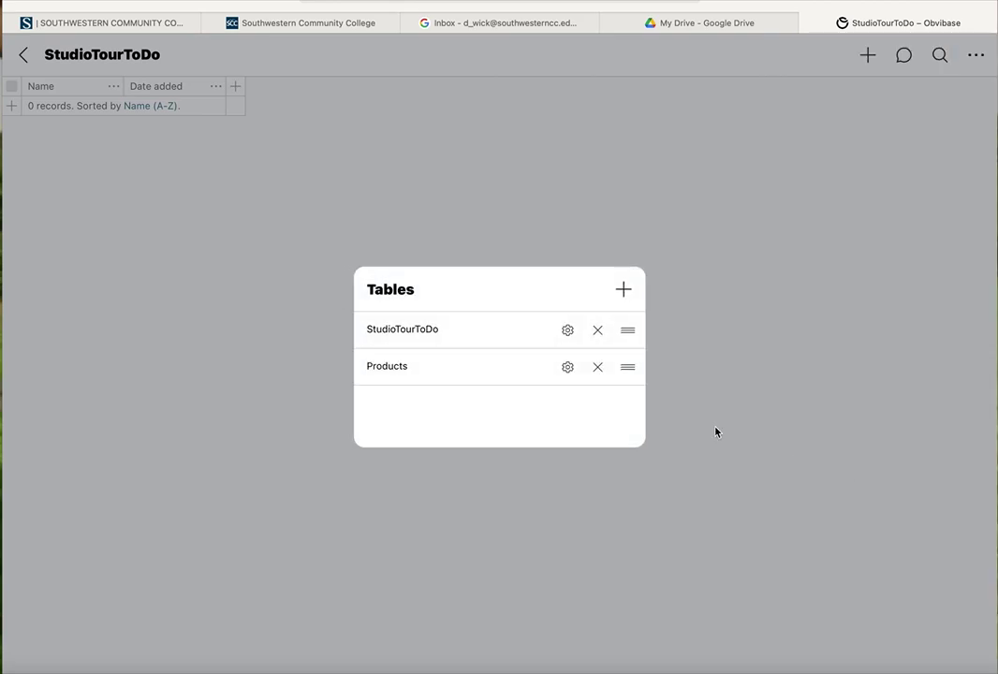
pyautogui.click(418, 361)
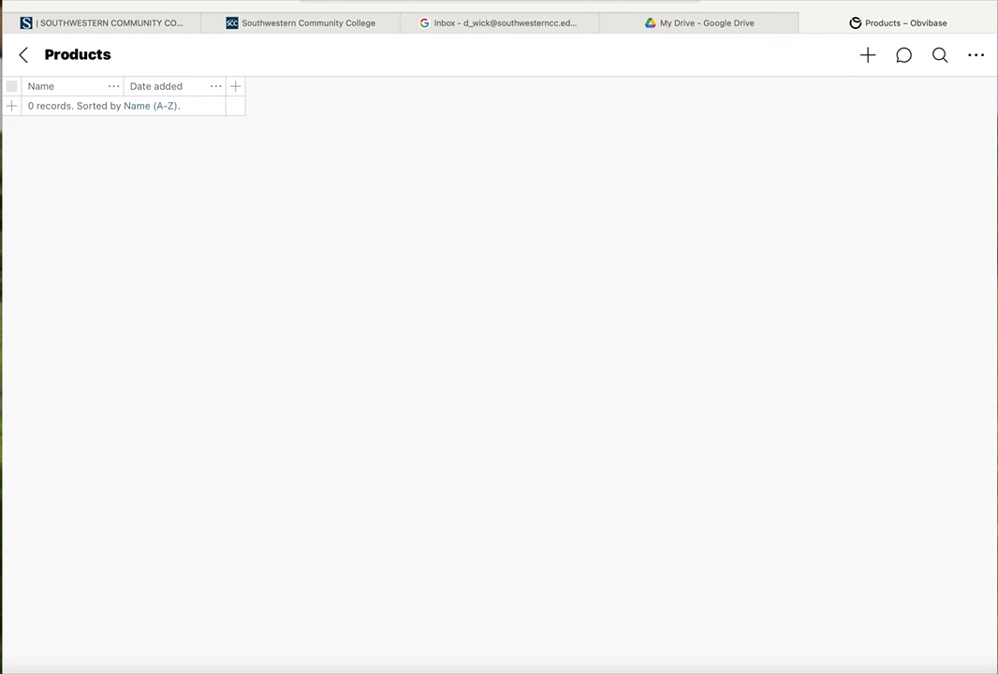
pyautogui.click(977, 56)
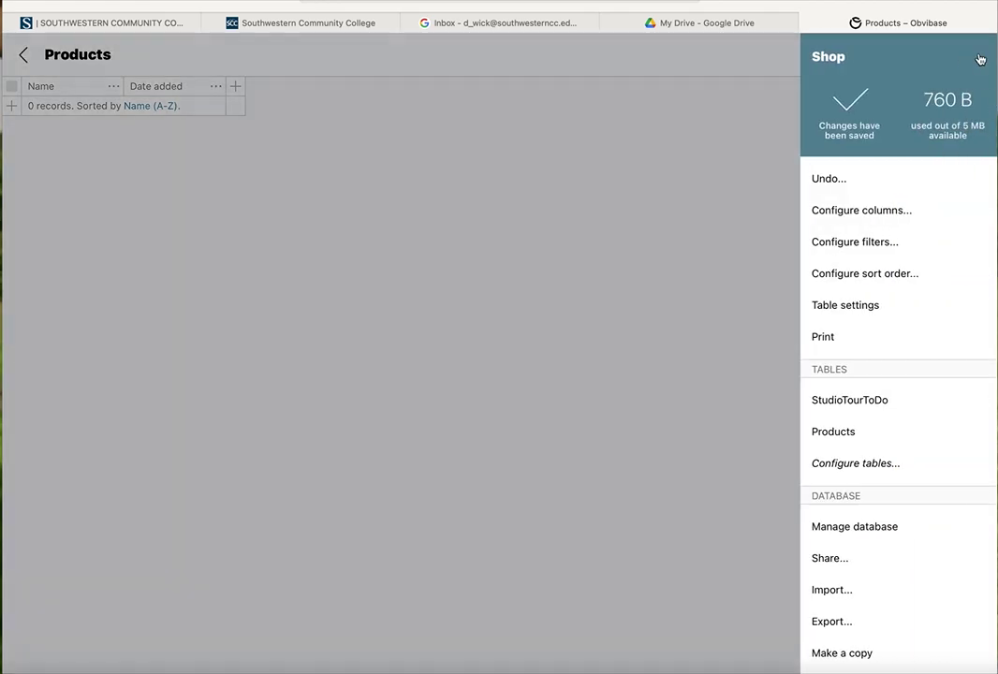
pyautogui.click(820, 464)
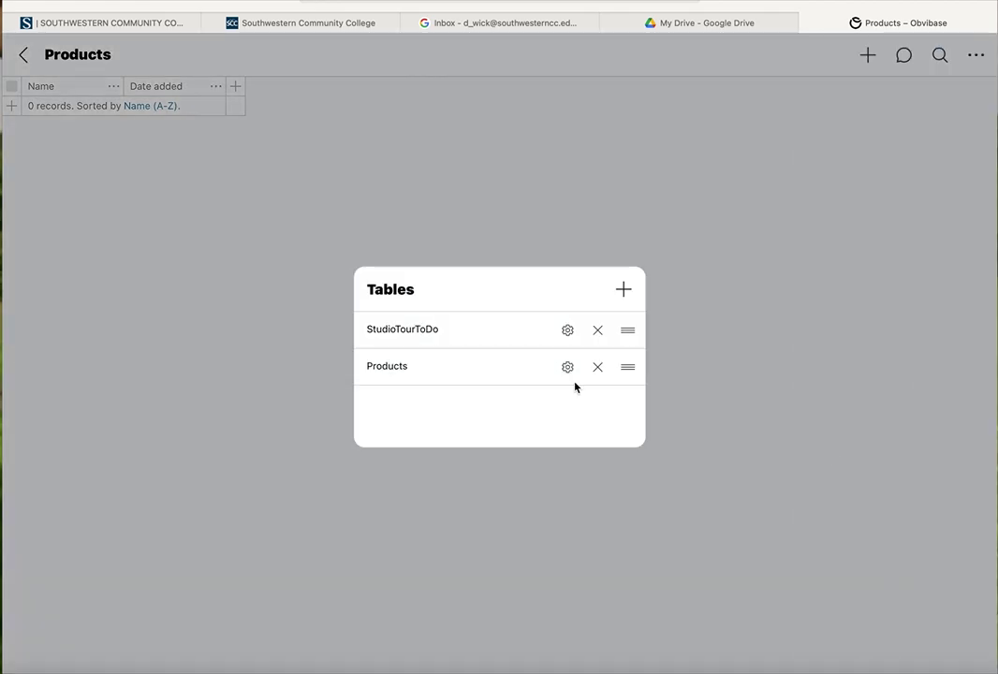
pyautogui.click(472, 329)
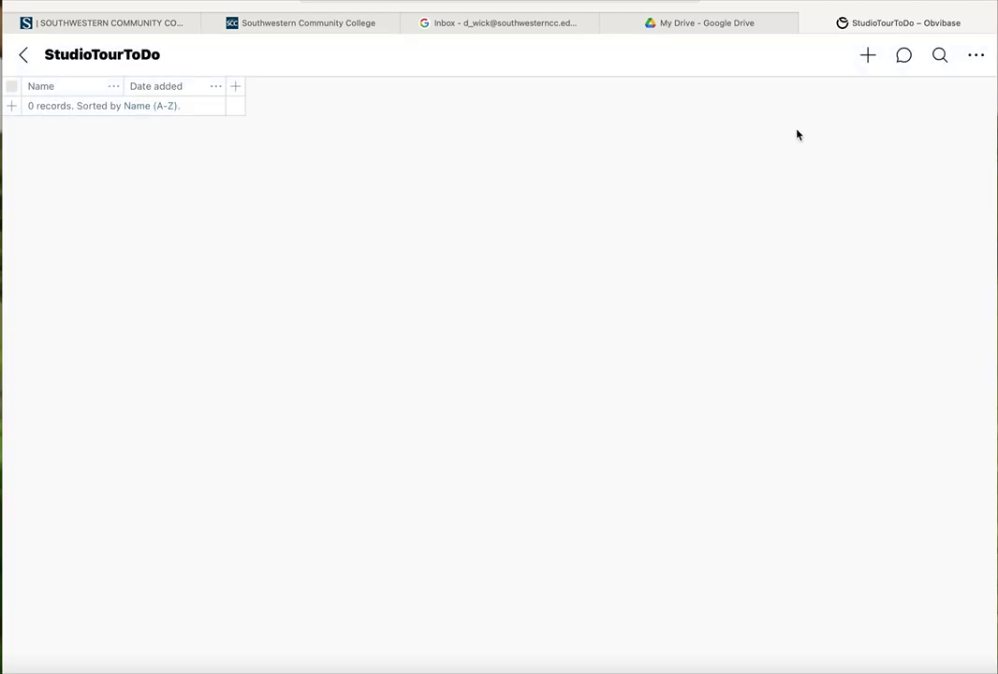
pyautogui.click(977, 55)
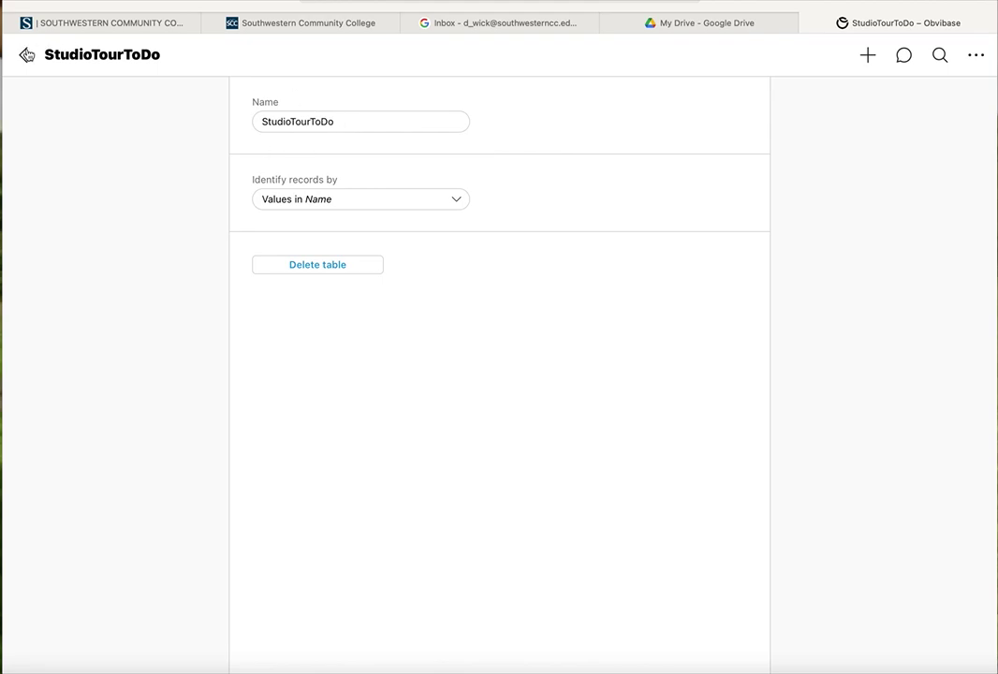
pyautogui.click(27, 54)
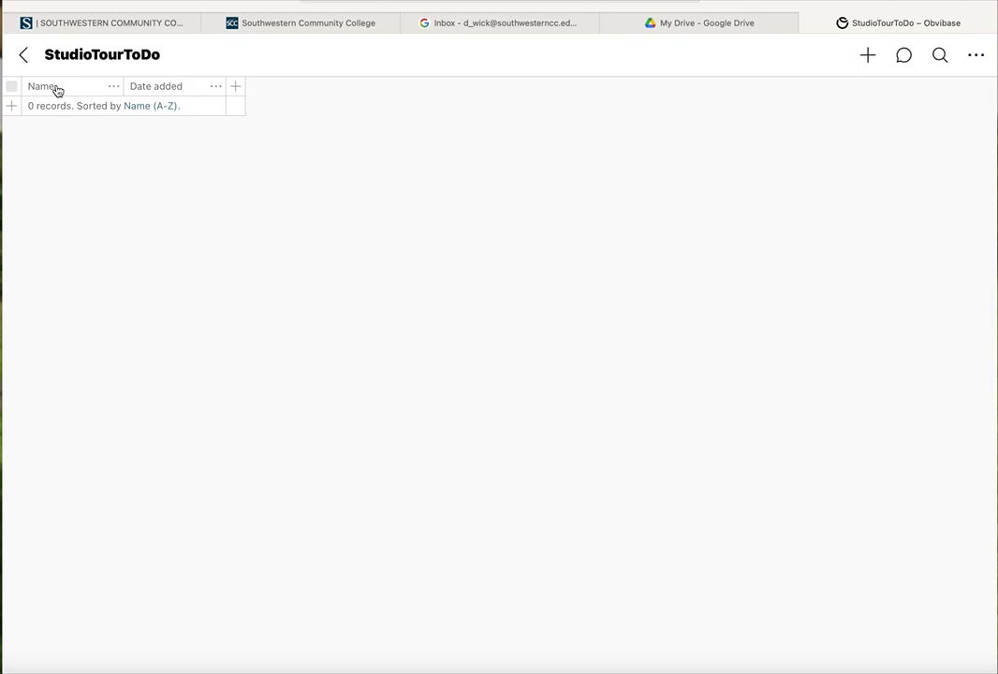
# Add a checkbox column named Completed to the StudioTourToDo table
pyautogui.click(237, 89)
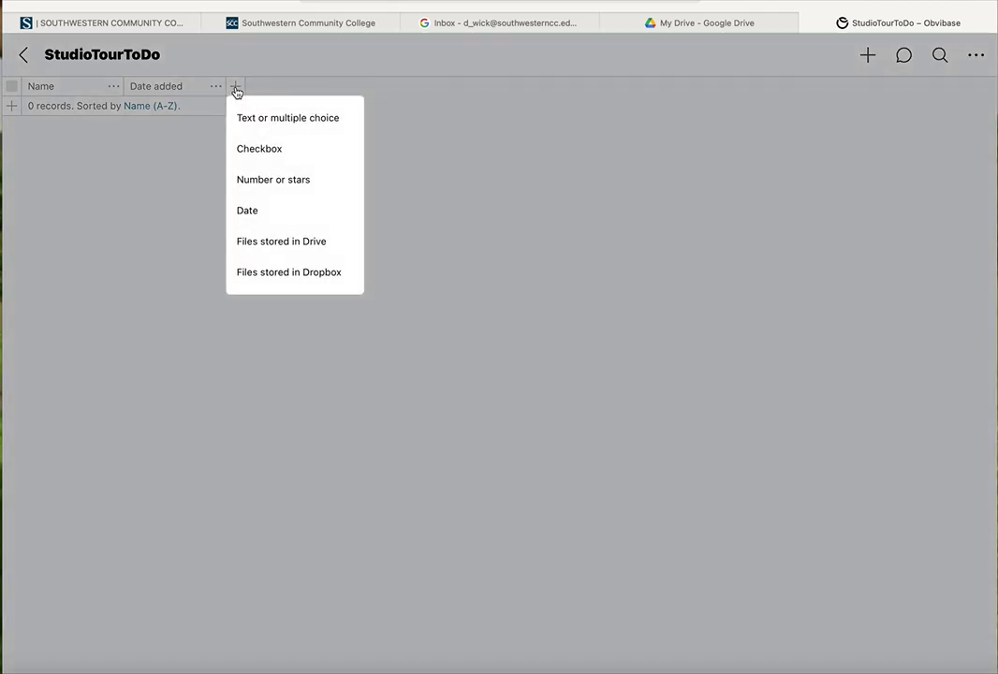
pyautogui.click(263, 148)
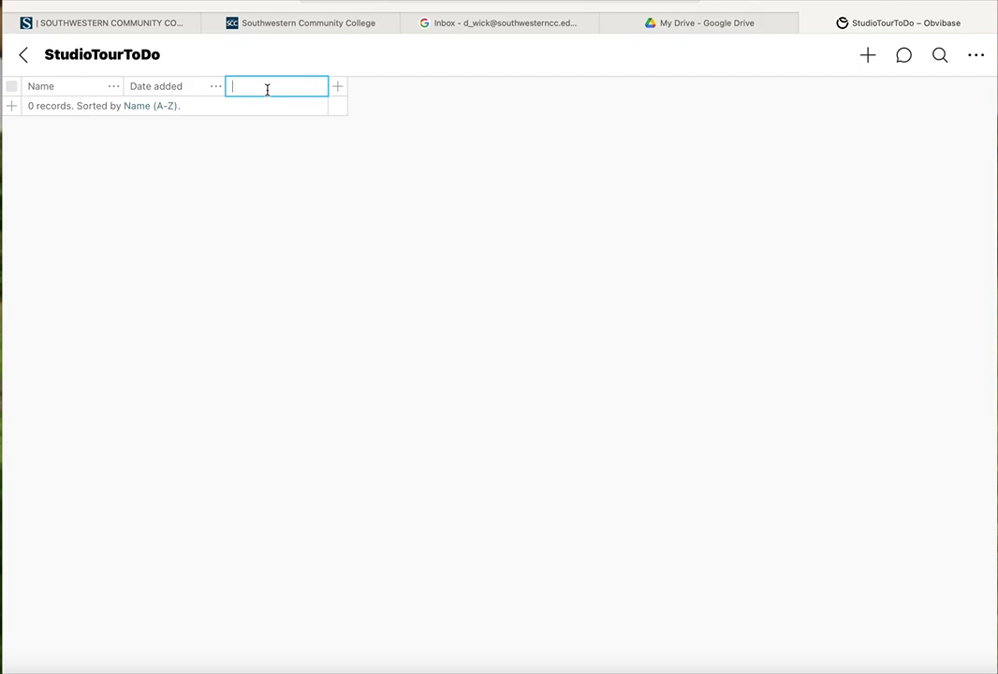
pyautogui.write('Completed')
# Add a record named "Pickup dropcloths" to the StudioTourToDo table
pyautogui.click(12, 107)
pyautogui.click(50, 111)
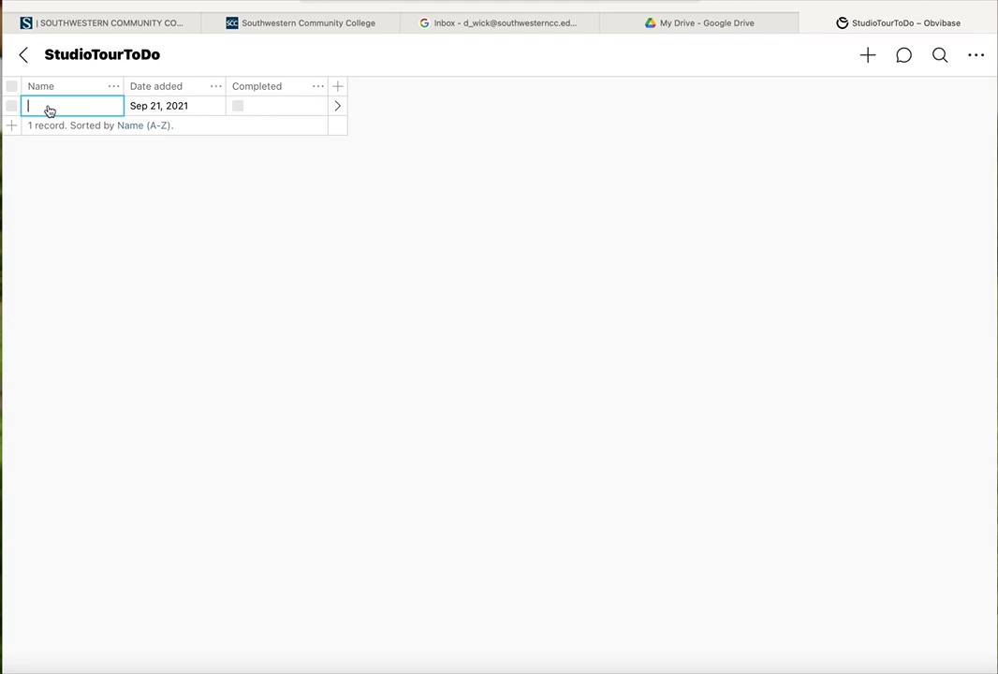
pyautogui.write('Pickup dropclothe')
pyautogui.press('BackSpace')
pyautogui.write('s')
pyautogui.press('Tab')
pyautogui.press('Tab')
# Add a record named "Pickup parking sign" to the to-do table
pyautogui.press('Return')
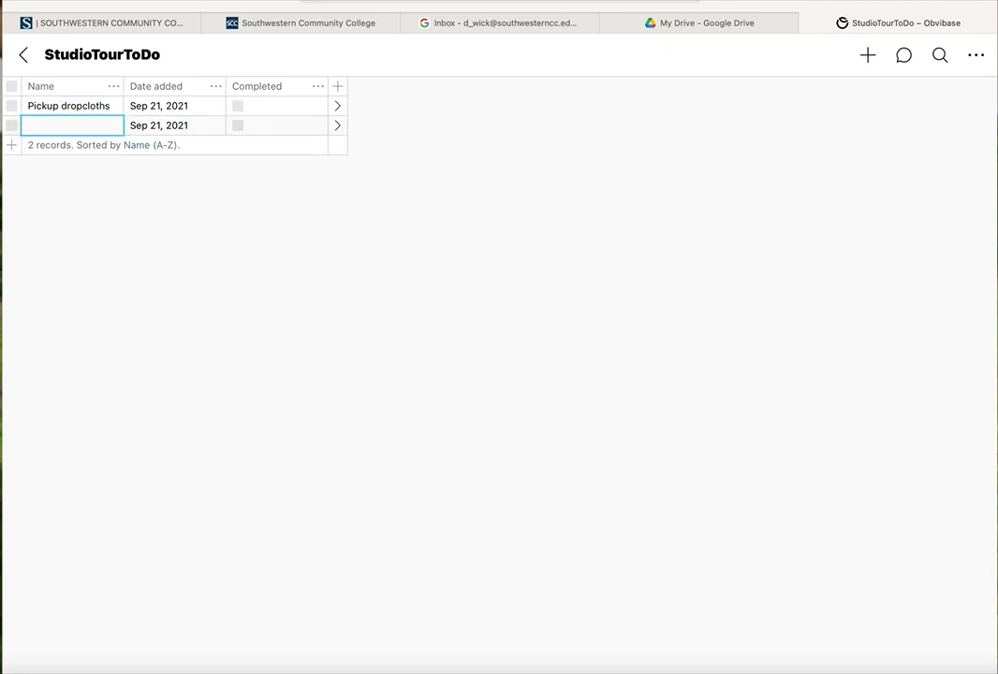
pyautogui.write('Pickup parking sign')
pyautogui.press('Tab')
# Add a record named "Get Christmas displays" and mark it as completed
pyautogui.click(11, 144)
pyautogui.press('Return')
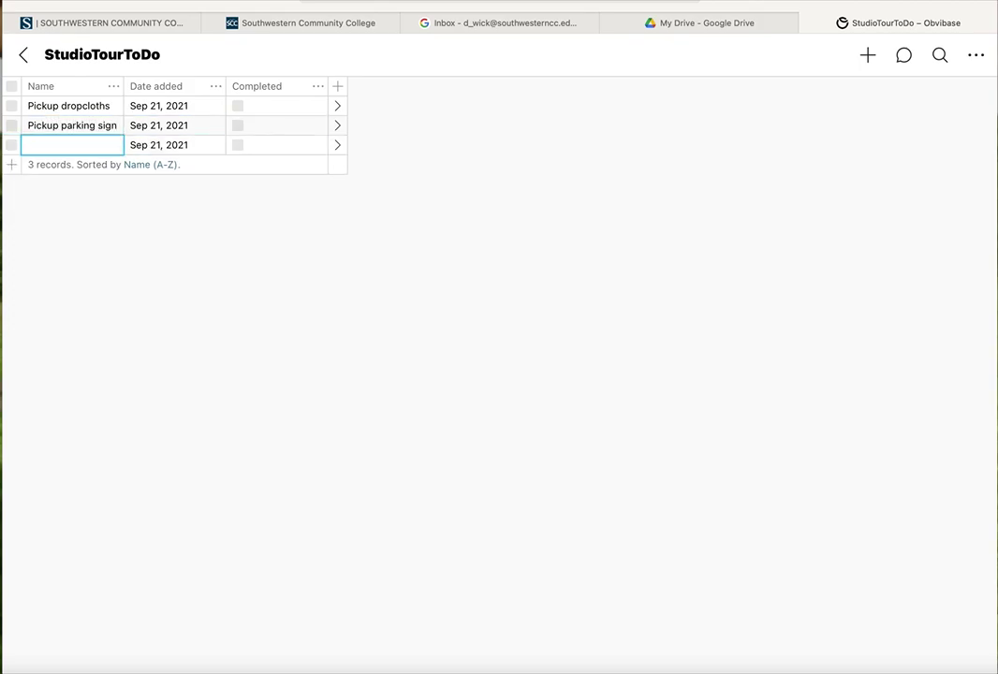
pyautogui.press('BackSpace')
pyautogui.write('Get Christm')
pyautogui.press('BackSpace')
pyautogui.write('tmas displays')
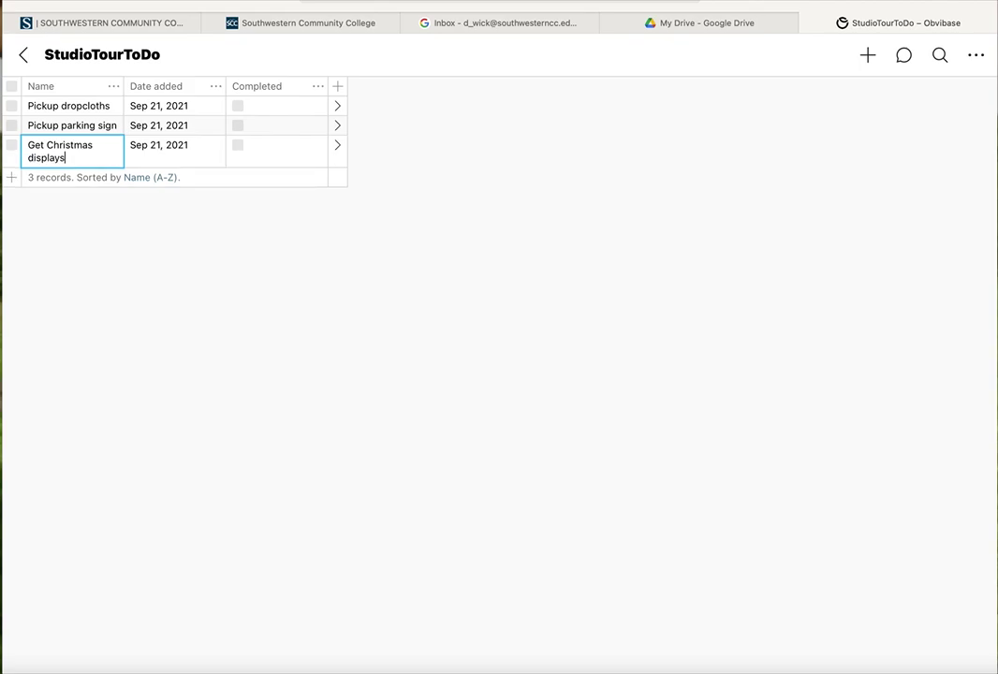
pyautogui.press('Tab')
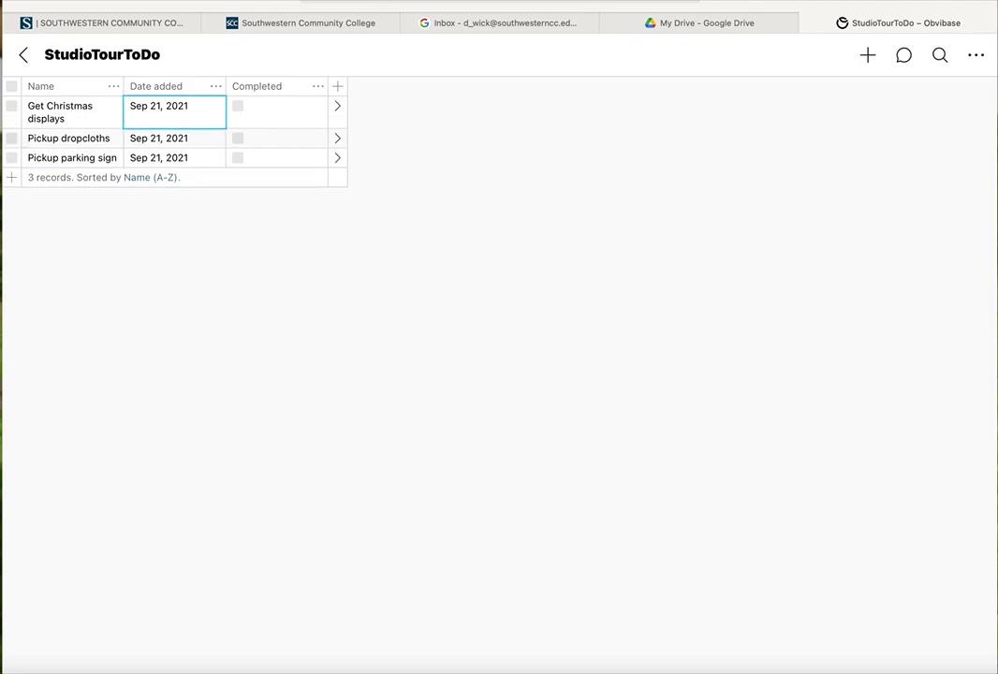
pyautogui.click(237, 107)
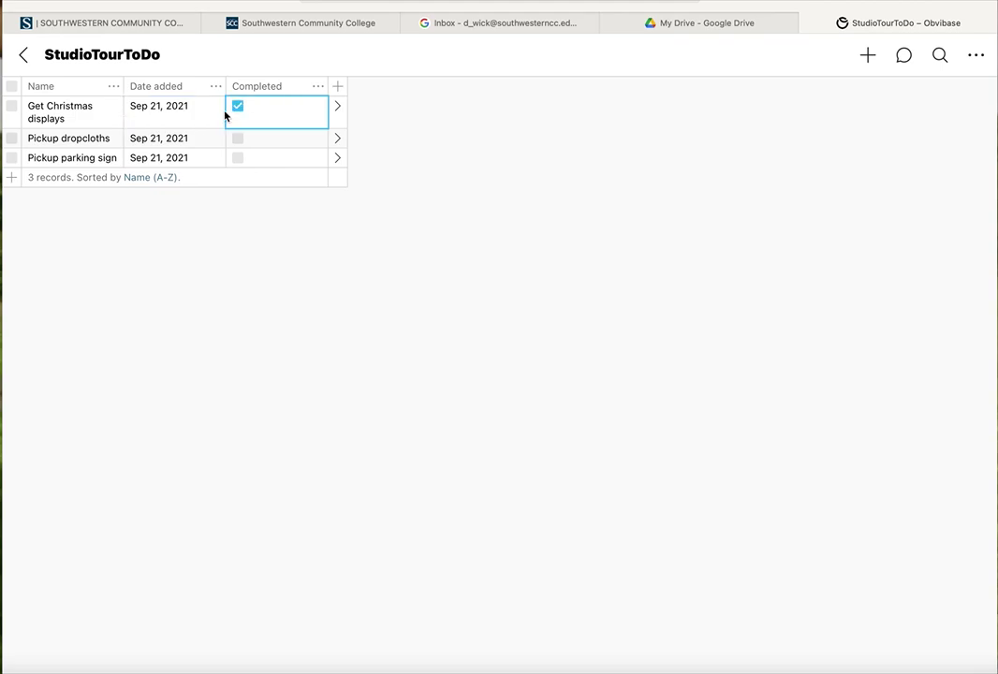
# Add a record named "Clean shop" to the StudioTourToDo table
pyautogui.click(14, 179)
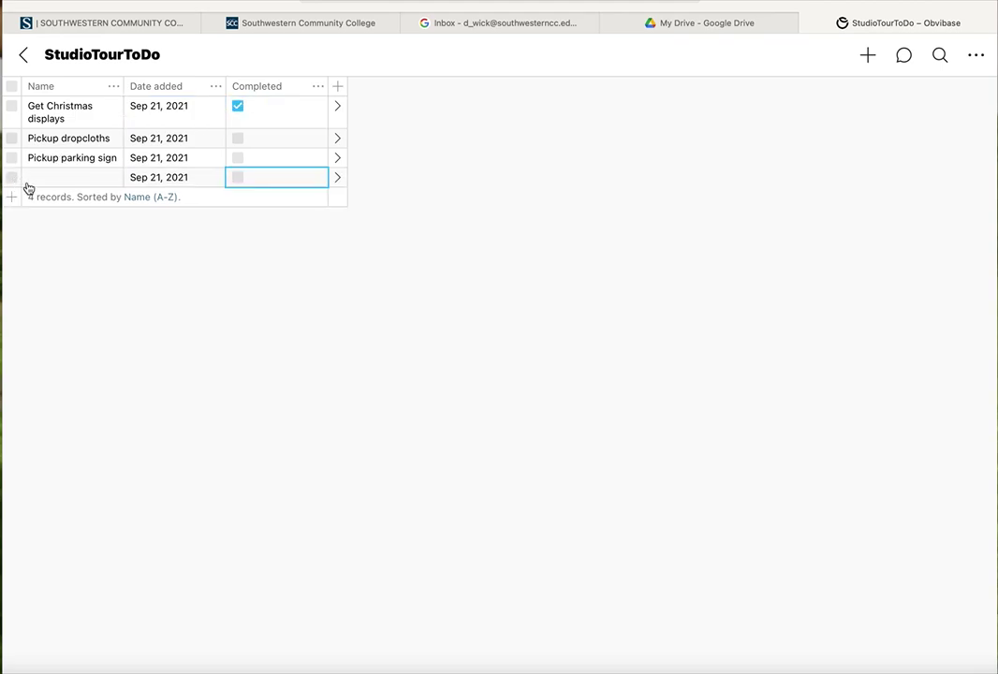
pyautogui.click(47, 177)
pyautogui.write('Cl')
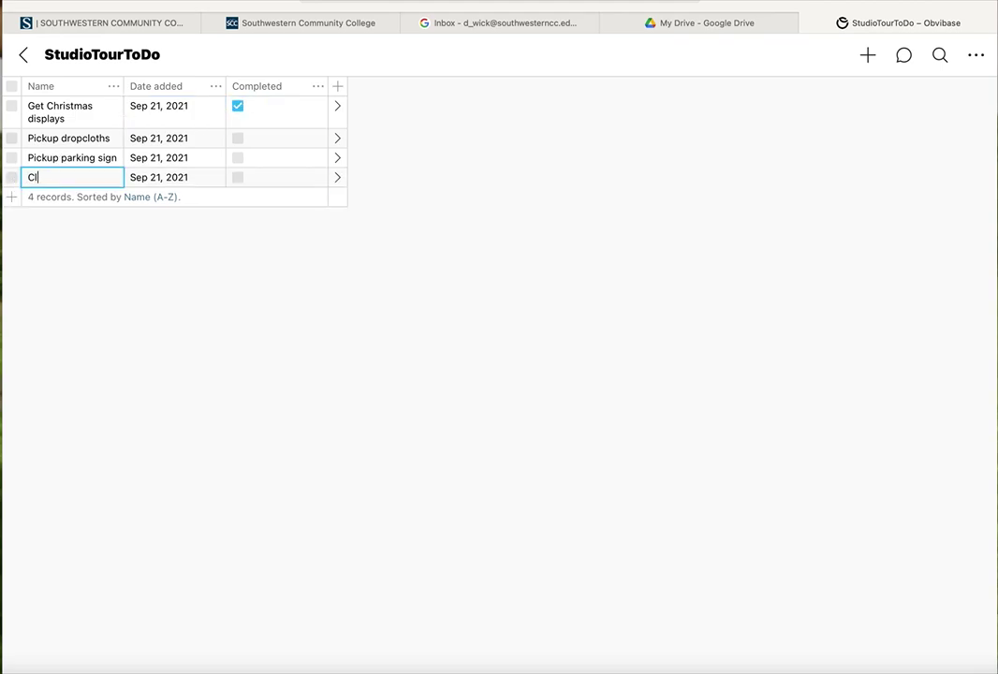
pyautogui.write('ean shop')
pyautogui.press('Tab')
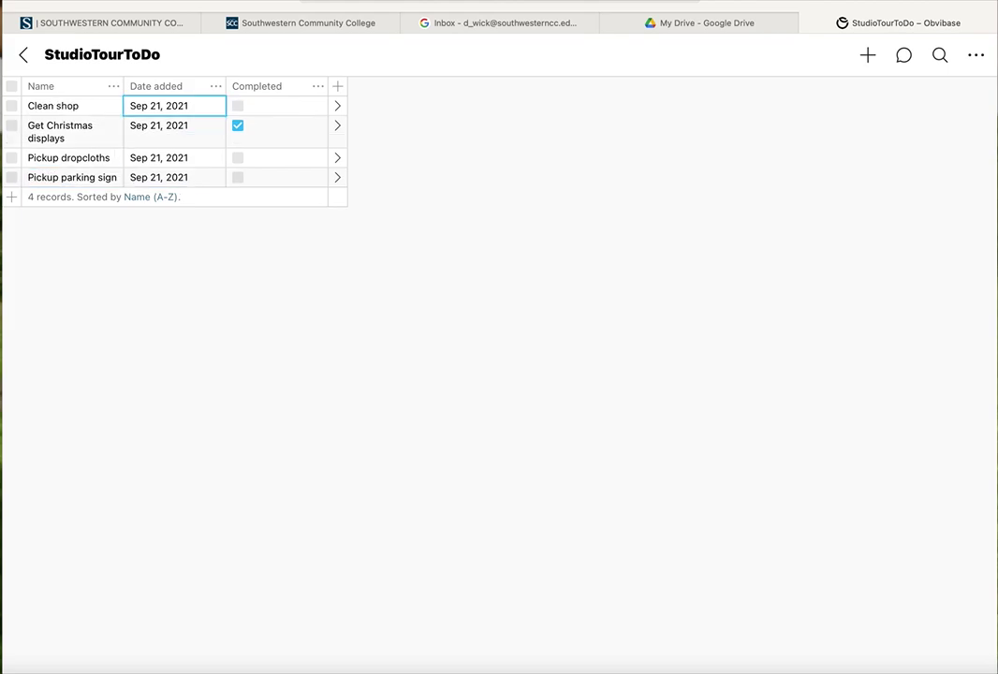